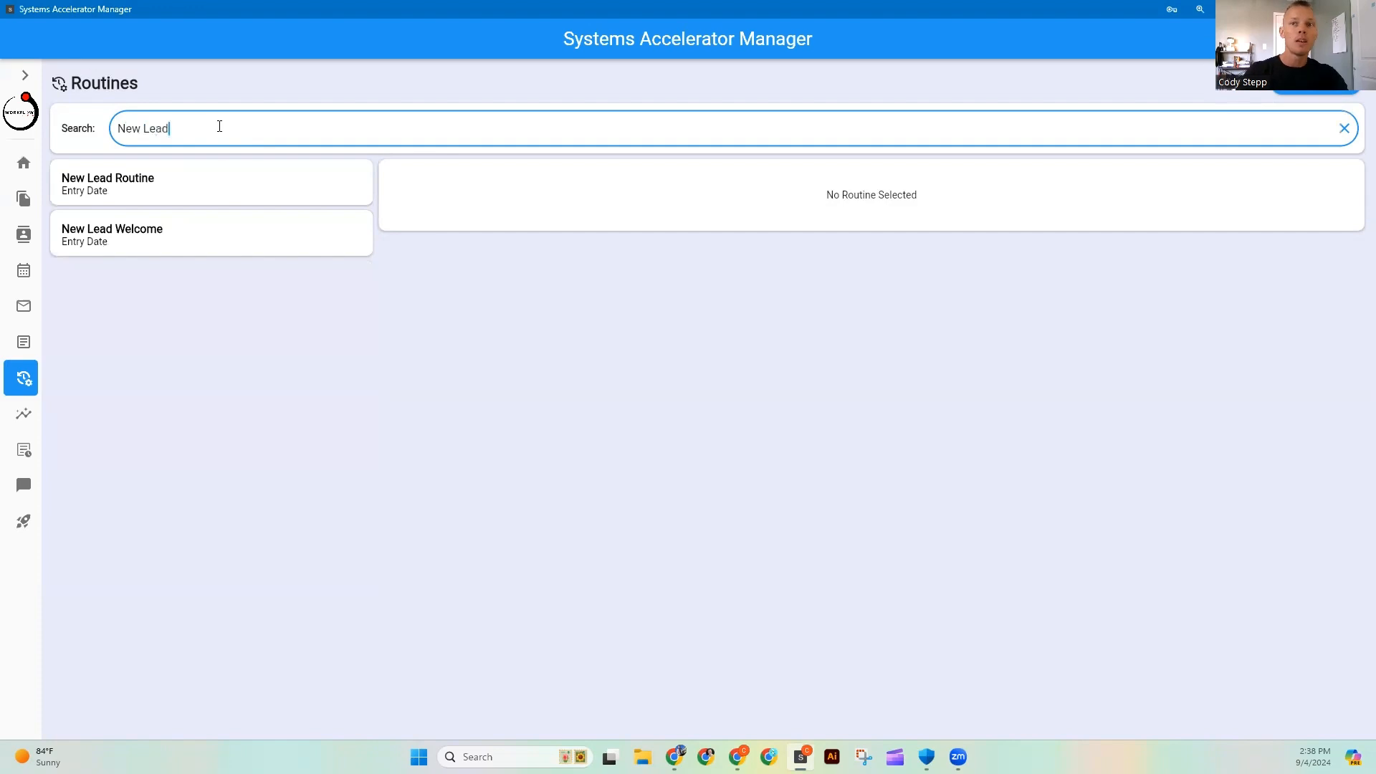
Add a new activity titled "Post Call Followup" to the New Lead Welcome routine
left_click(150, 192)
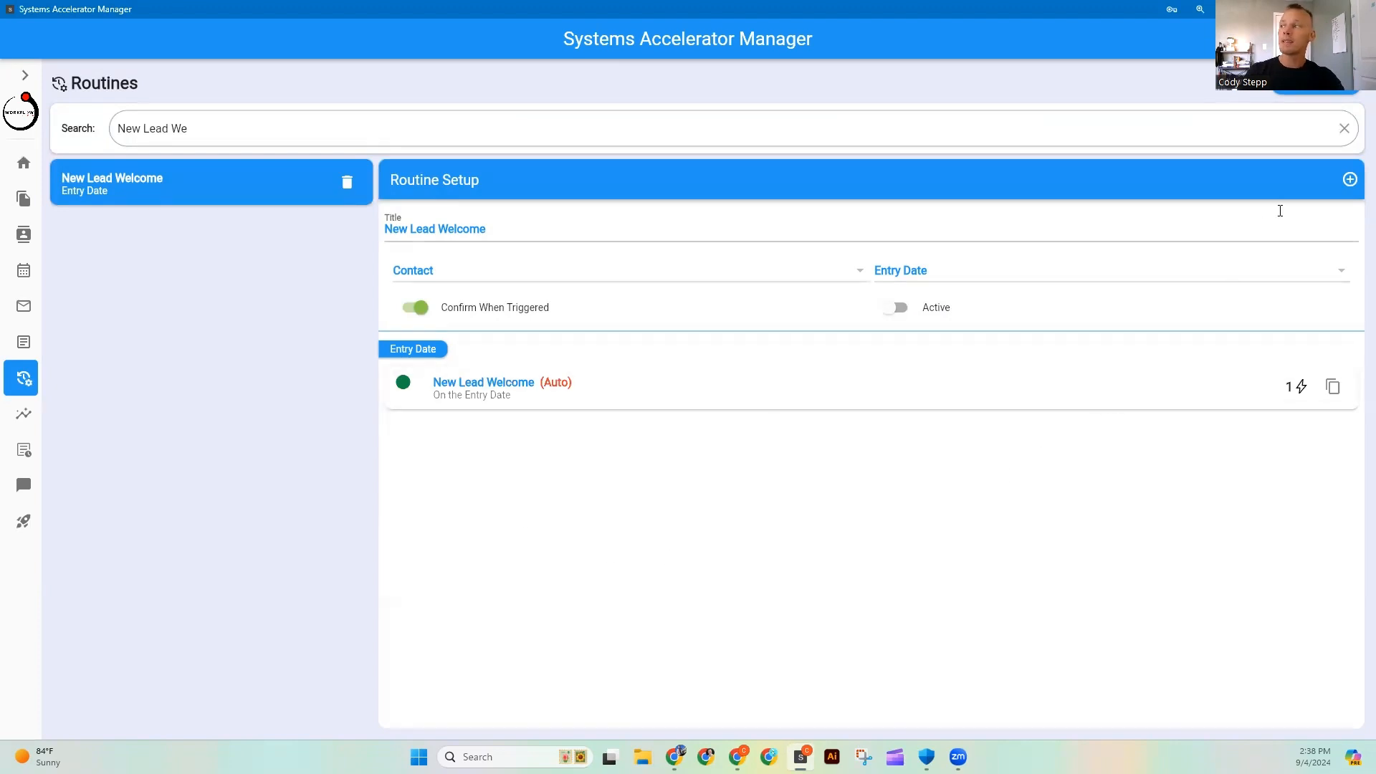
left_click(1351, 180)
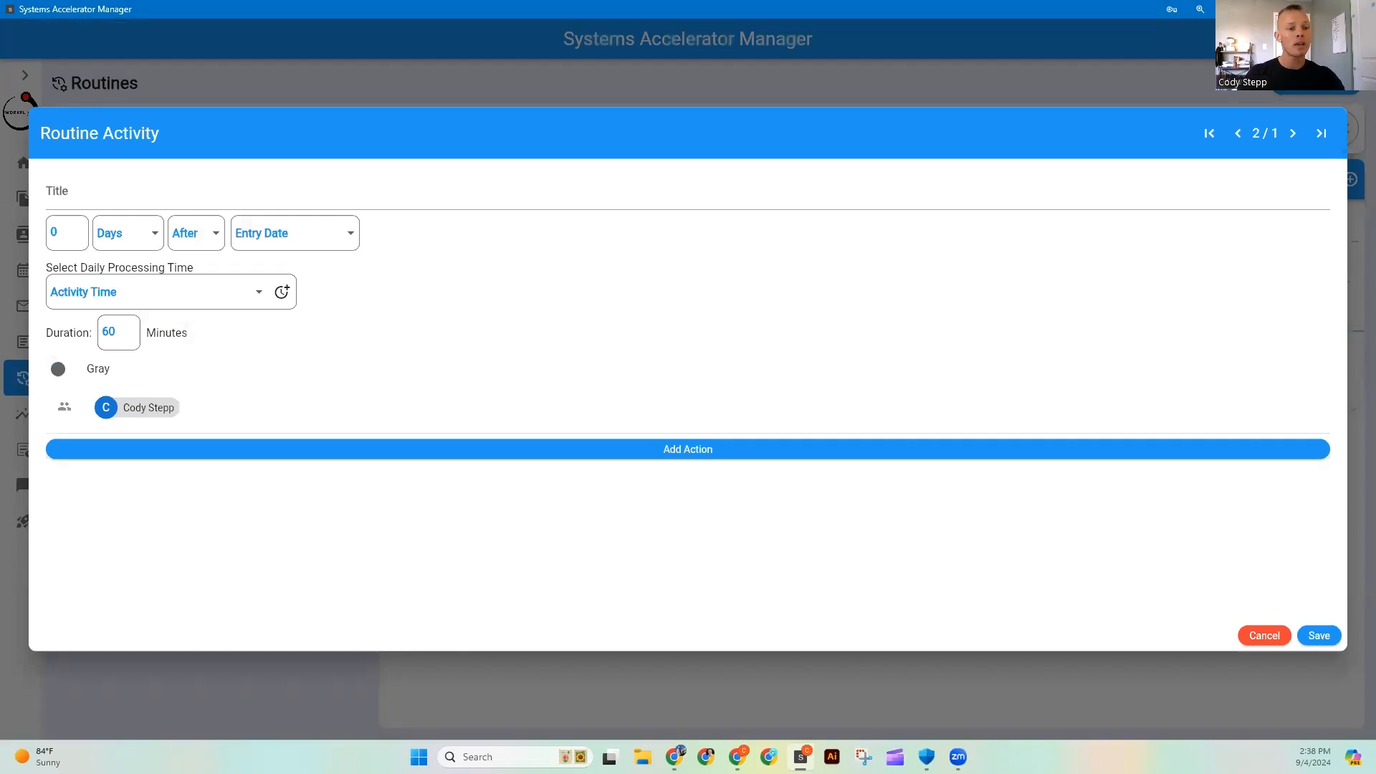
left_click(211, 185)
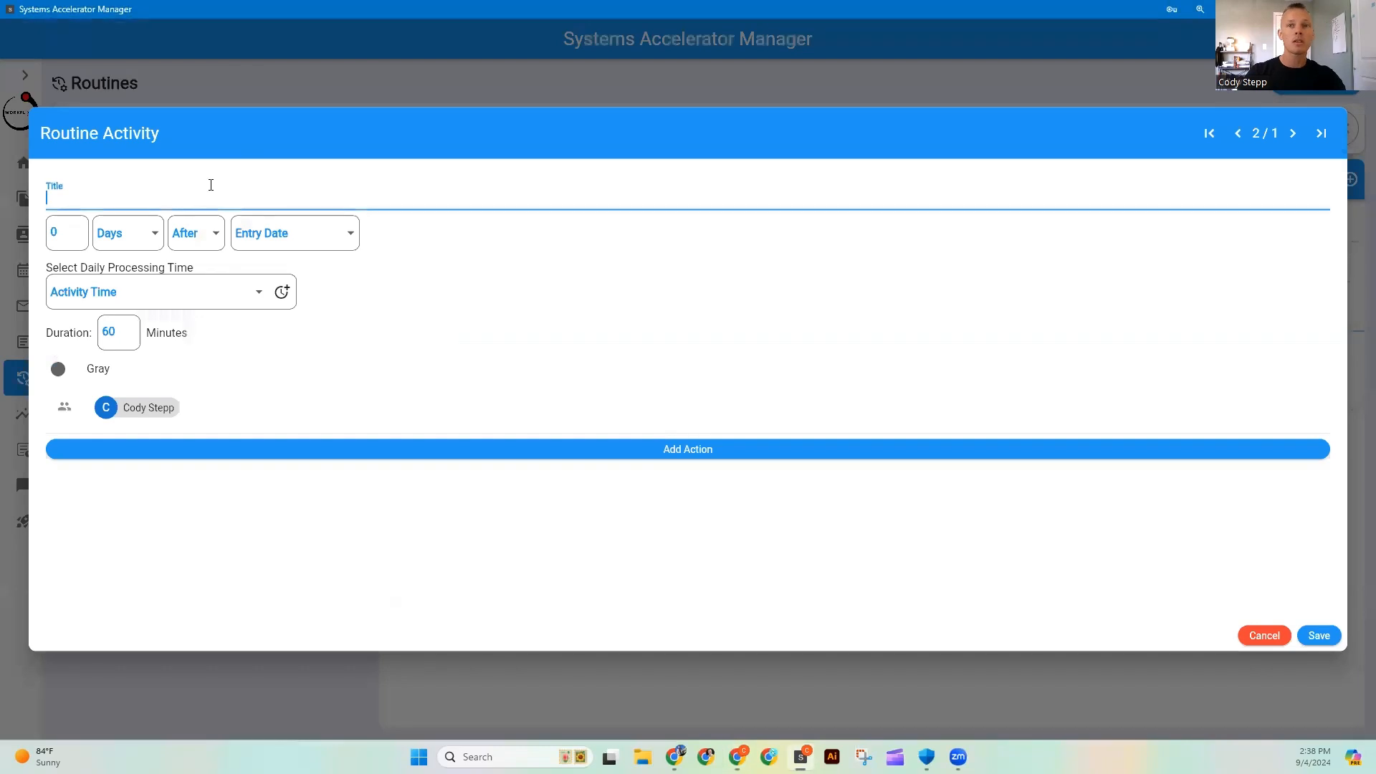
type("Post Call ")
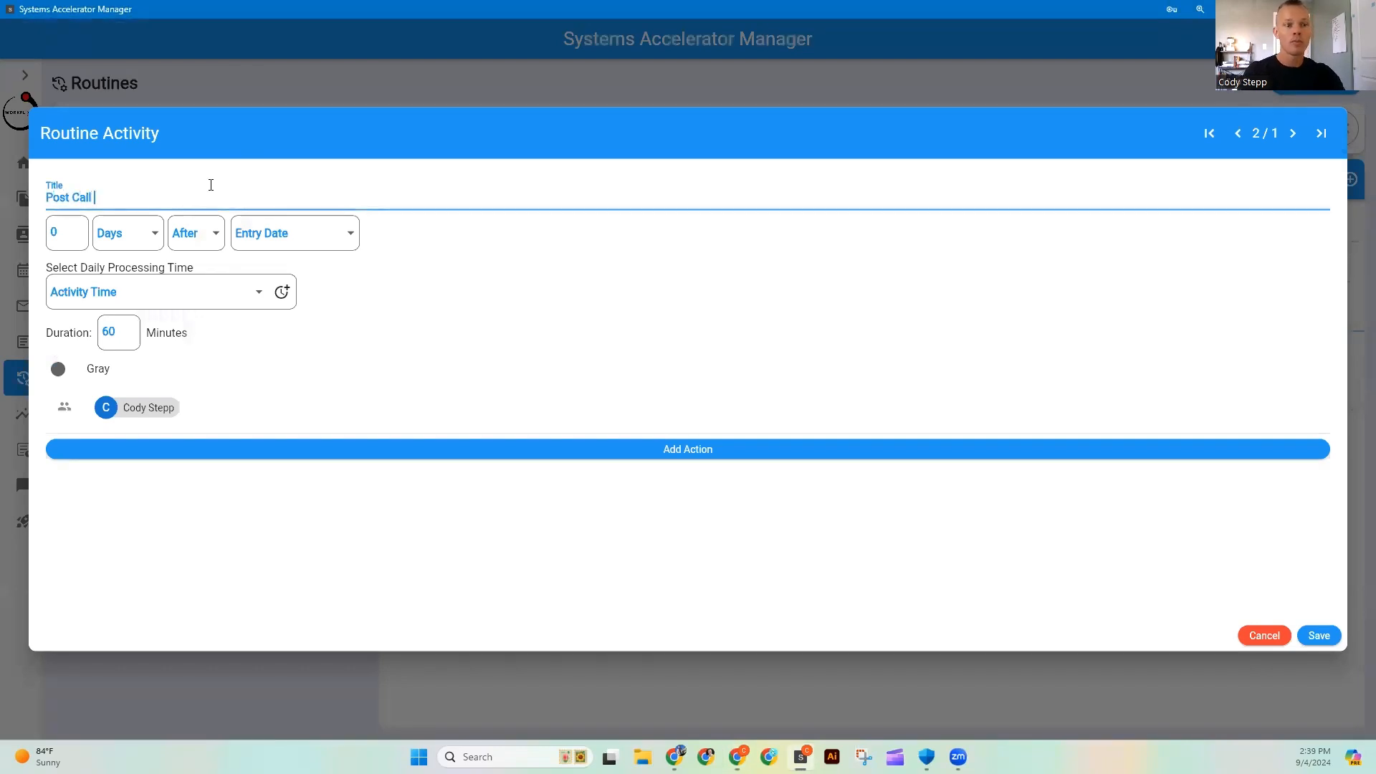
type("Followup")
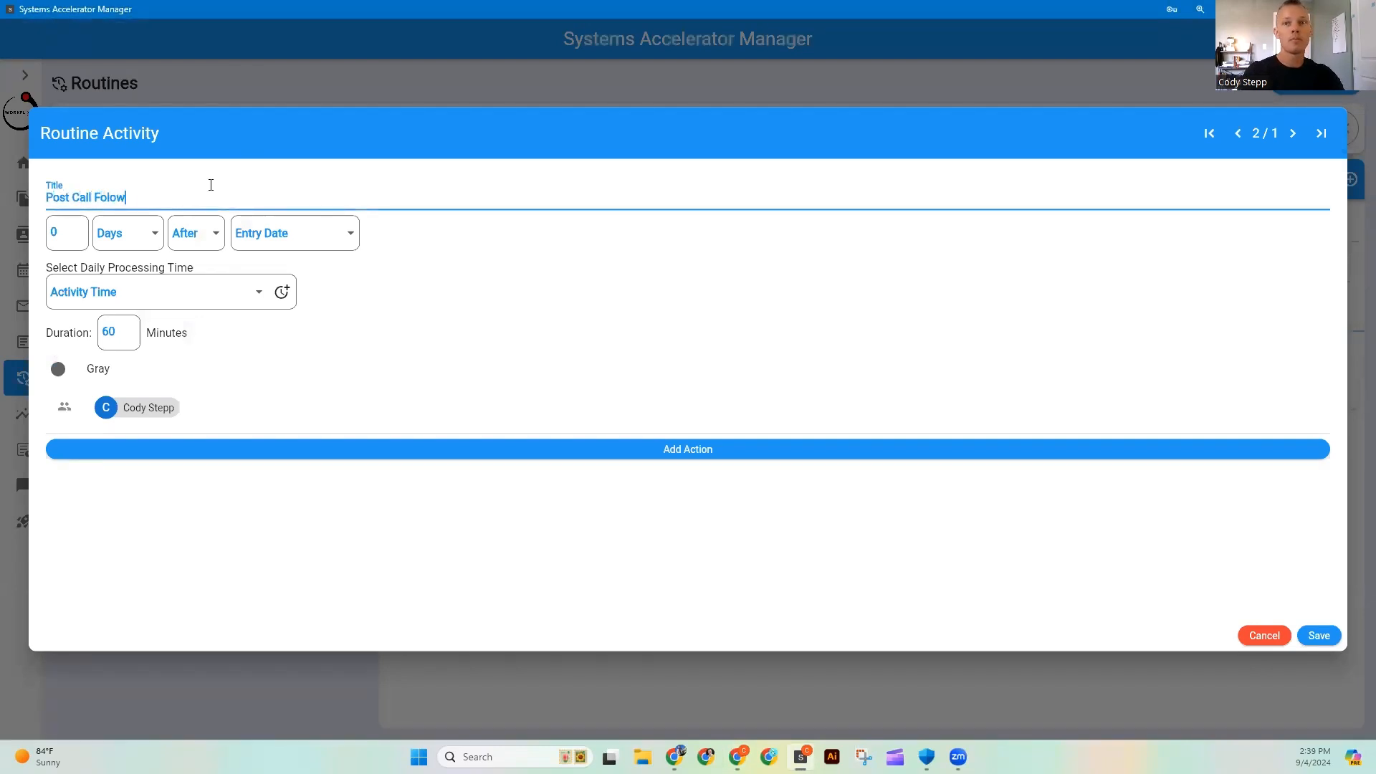
Schedule the activity for 1 hour after the entry date
left_click_drag(62, 231, 41, 238)
type("1")
left_click(122, 239)
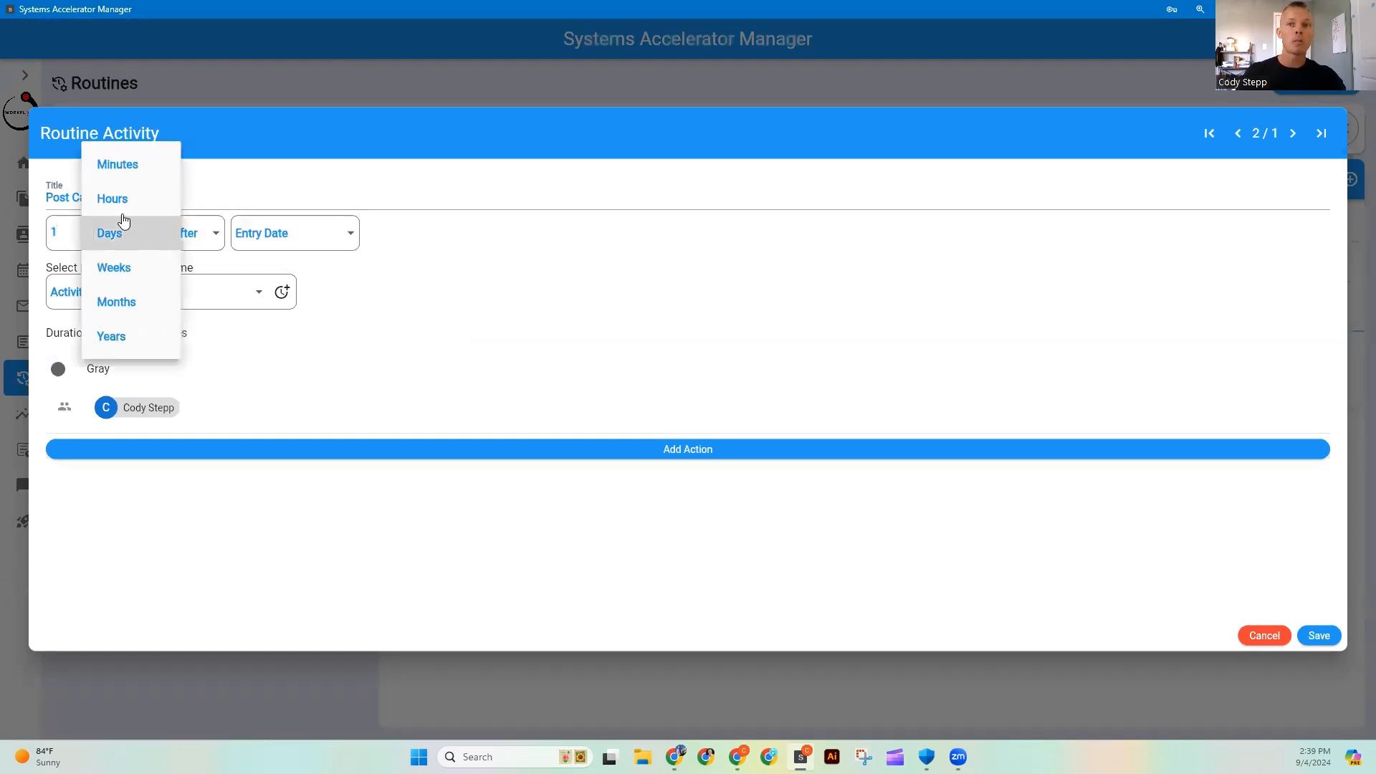
left_click(125, 206)
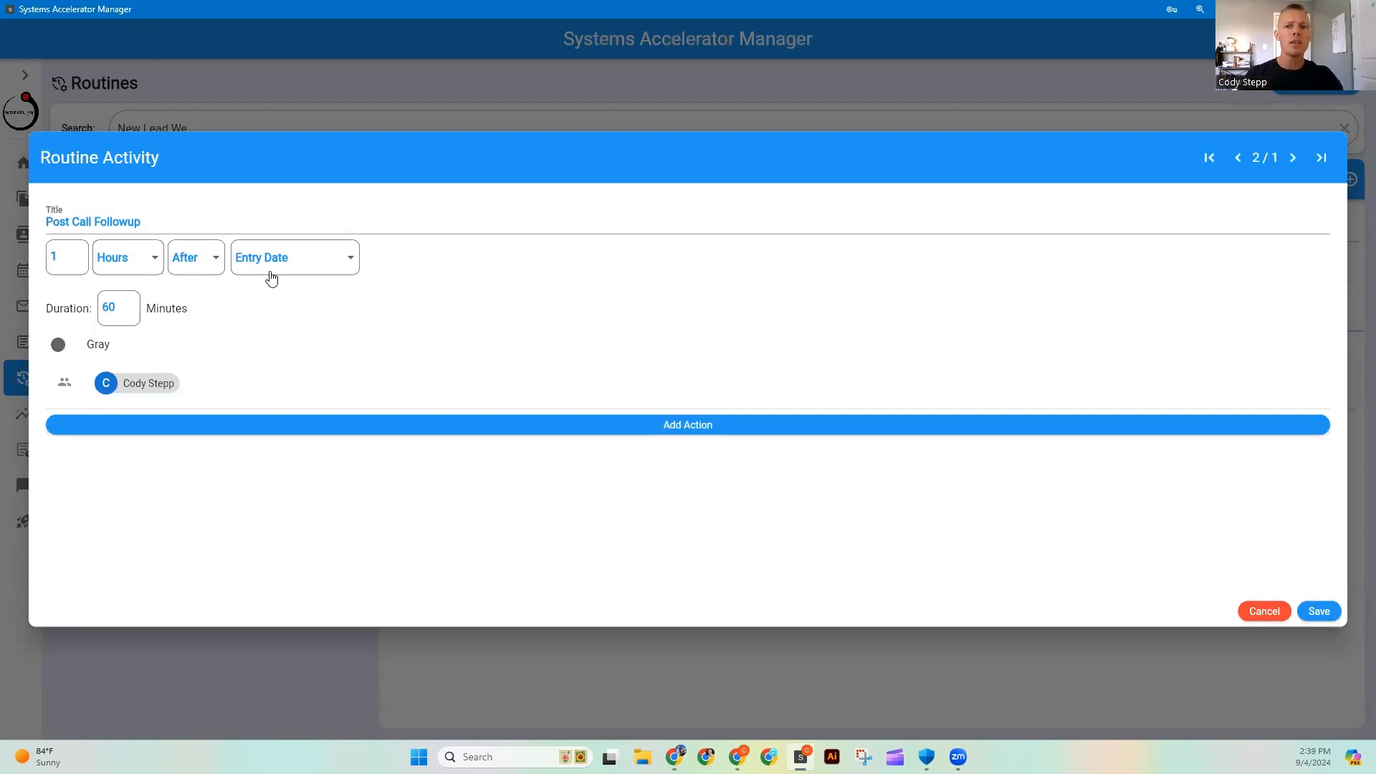
Set the activity's duration to 15 minutes and its colour to the solid Green option
left_click_drag(114, 308, 97, 318)
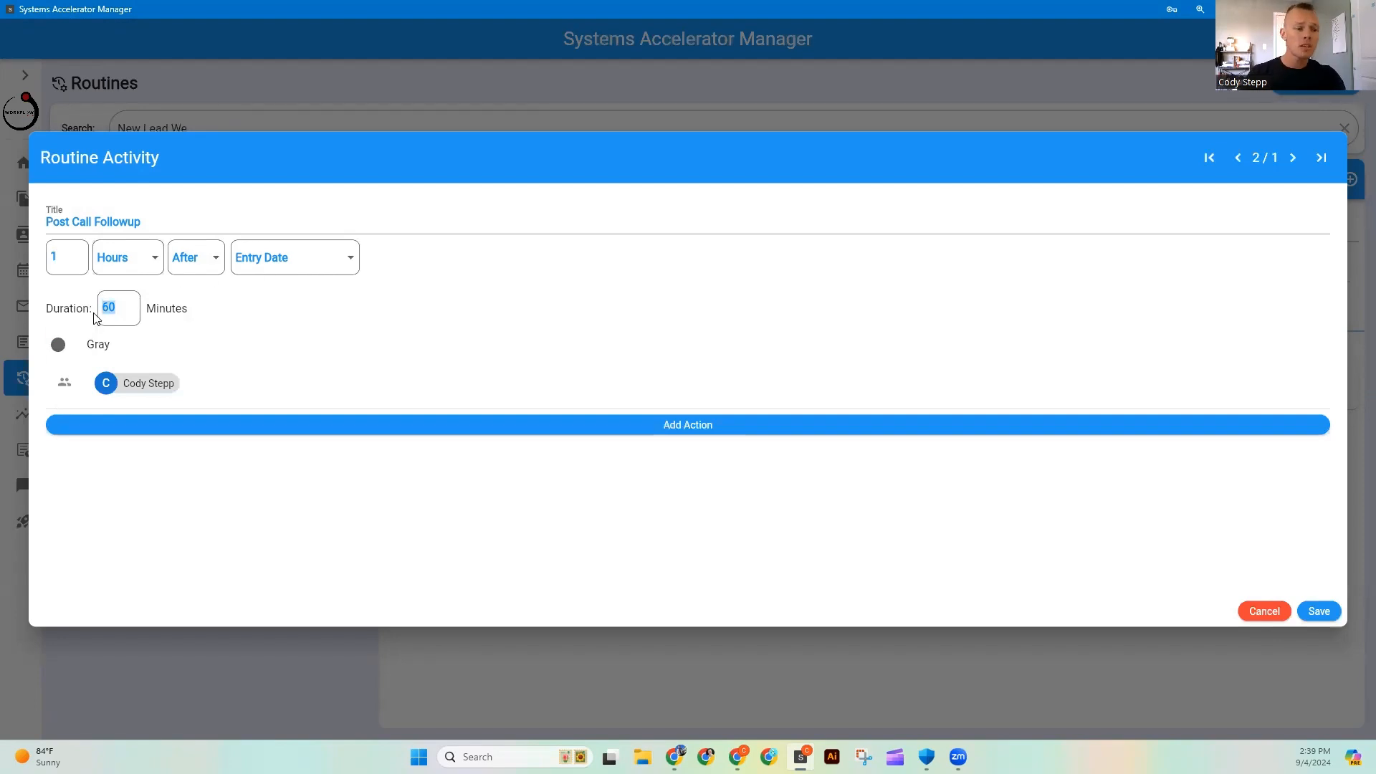
type("15")
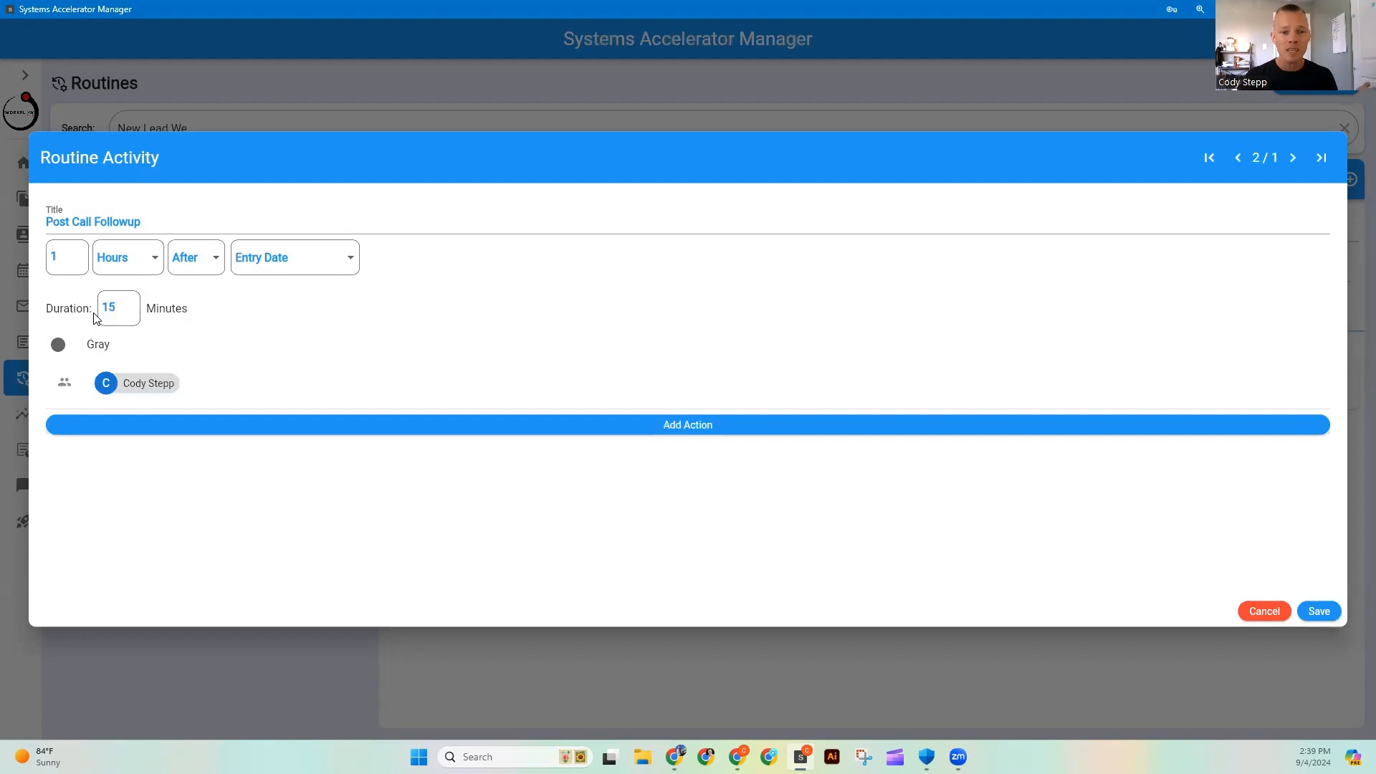
left_click(128, 352)
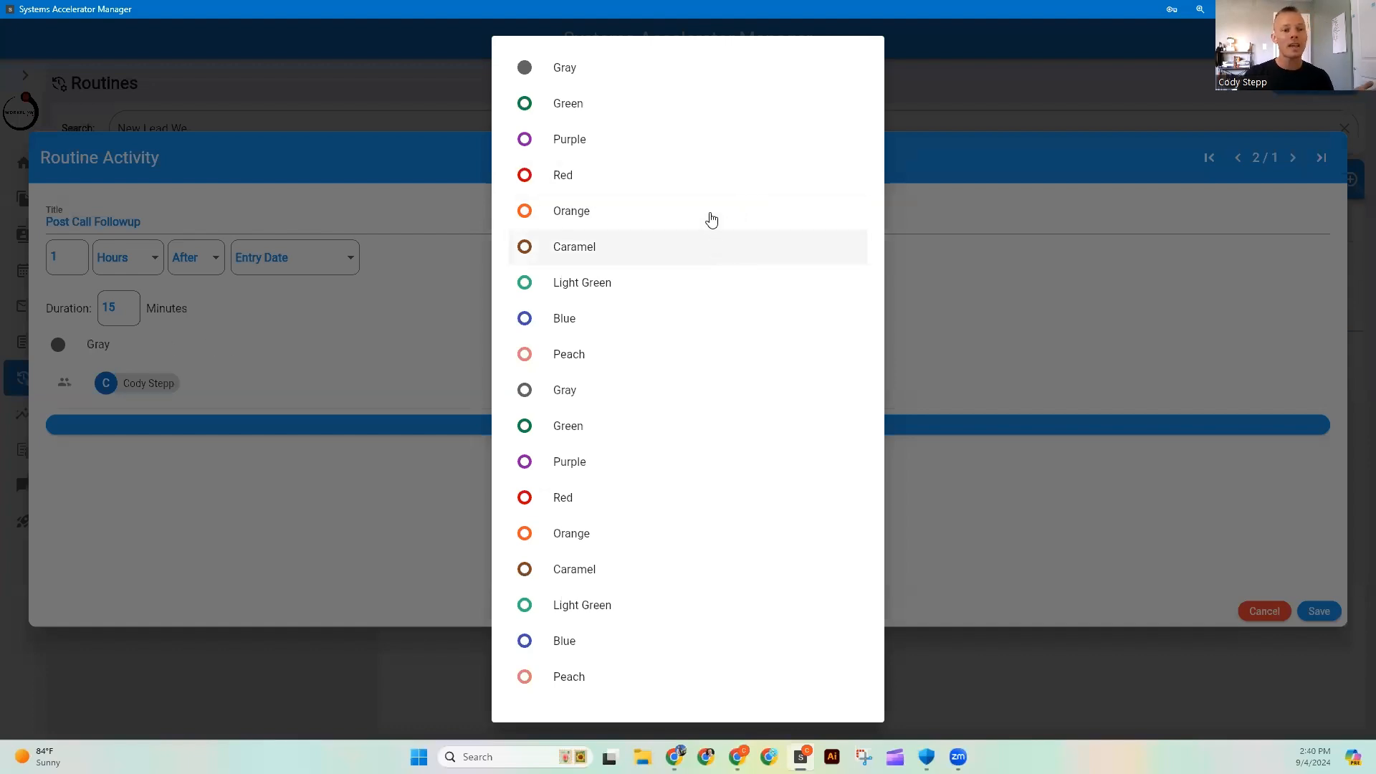
left_click(651, 102)
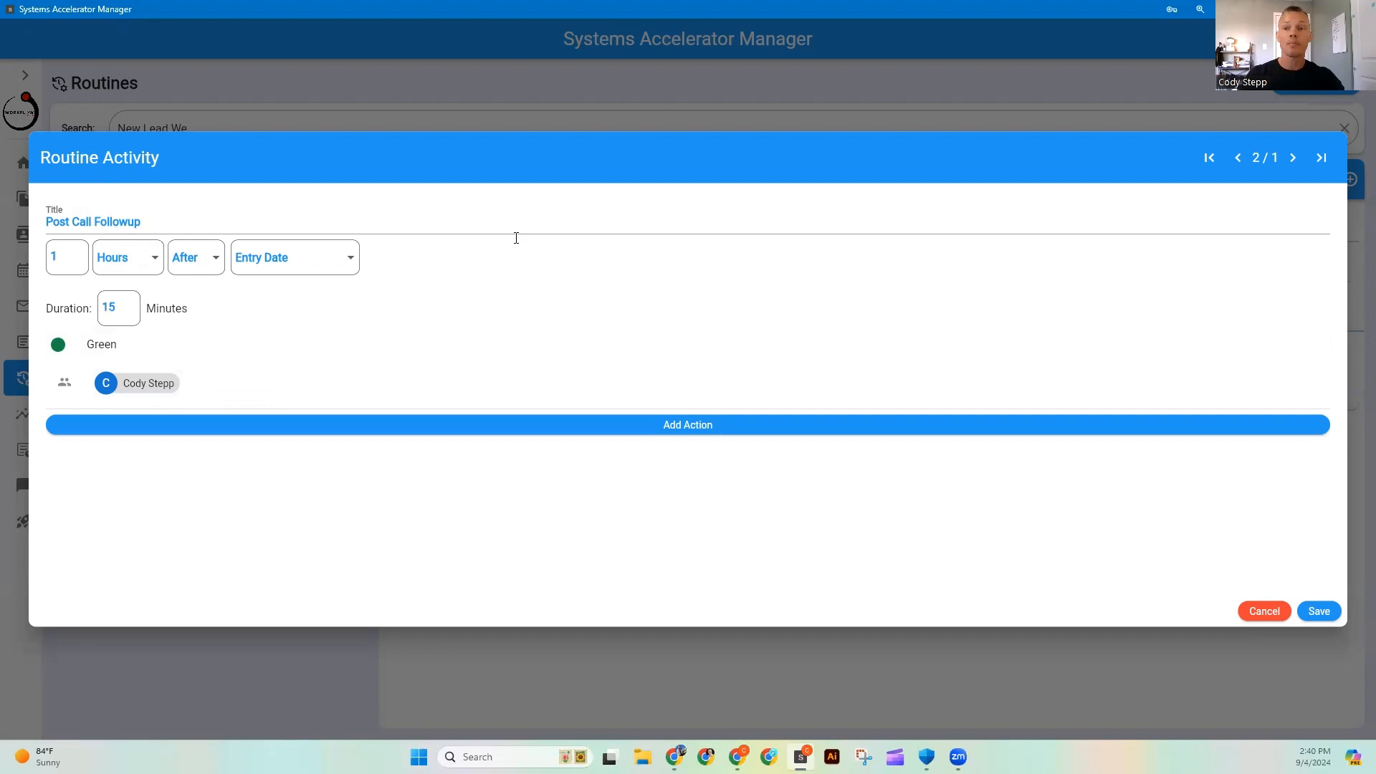
Start a new Send Message action titled "Post Call Followup Message" and enable automatic processing for it
left_click(685, 426)
triple_click(619, 206)
type("Post Call Followup Message")
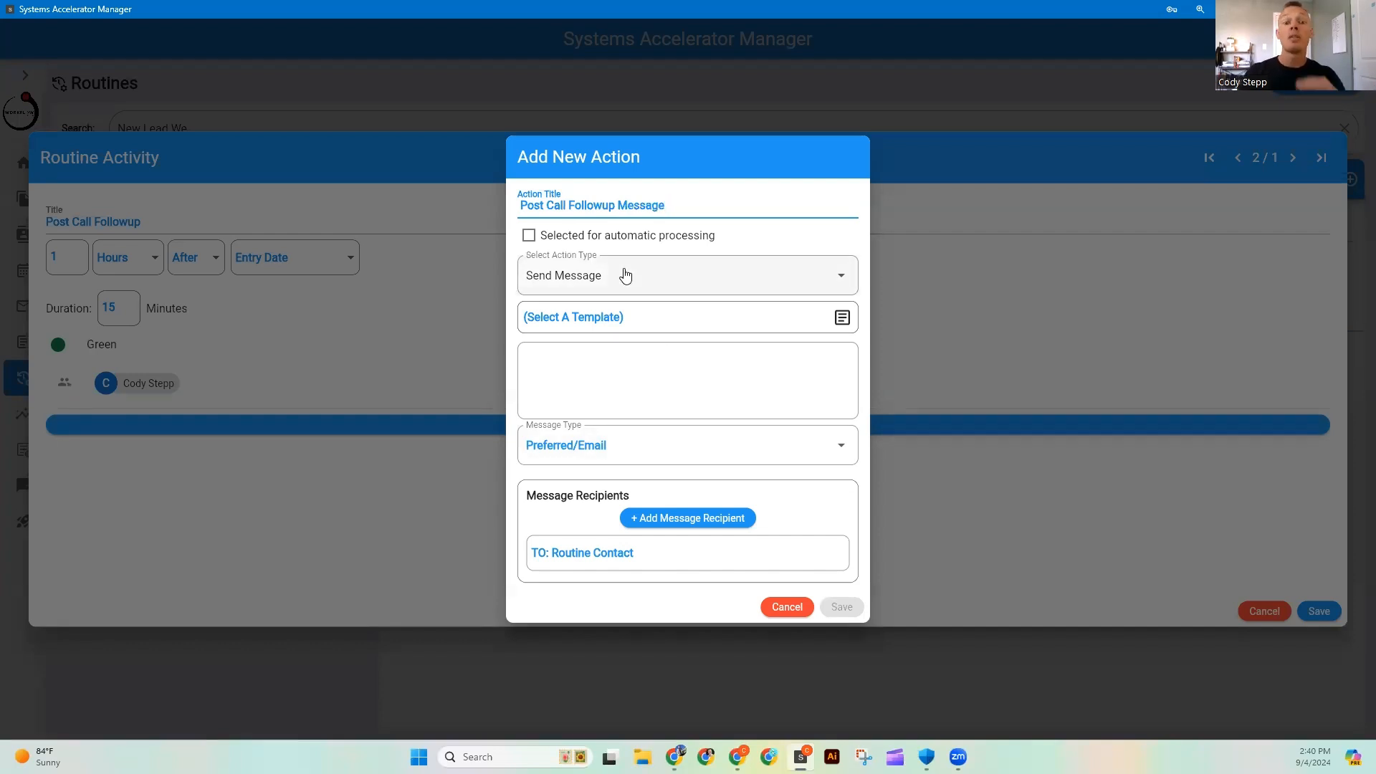
left_click(529, 236)
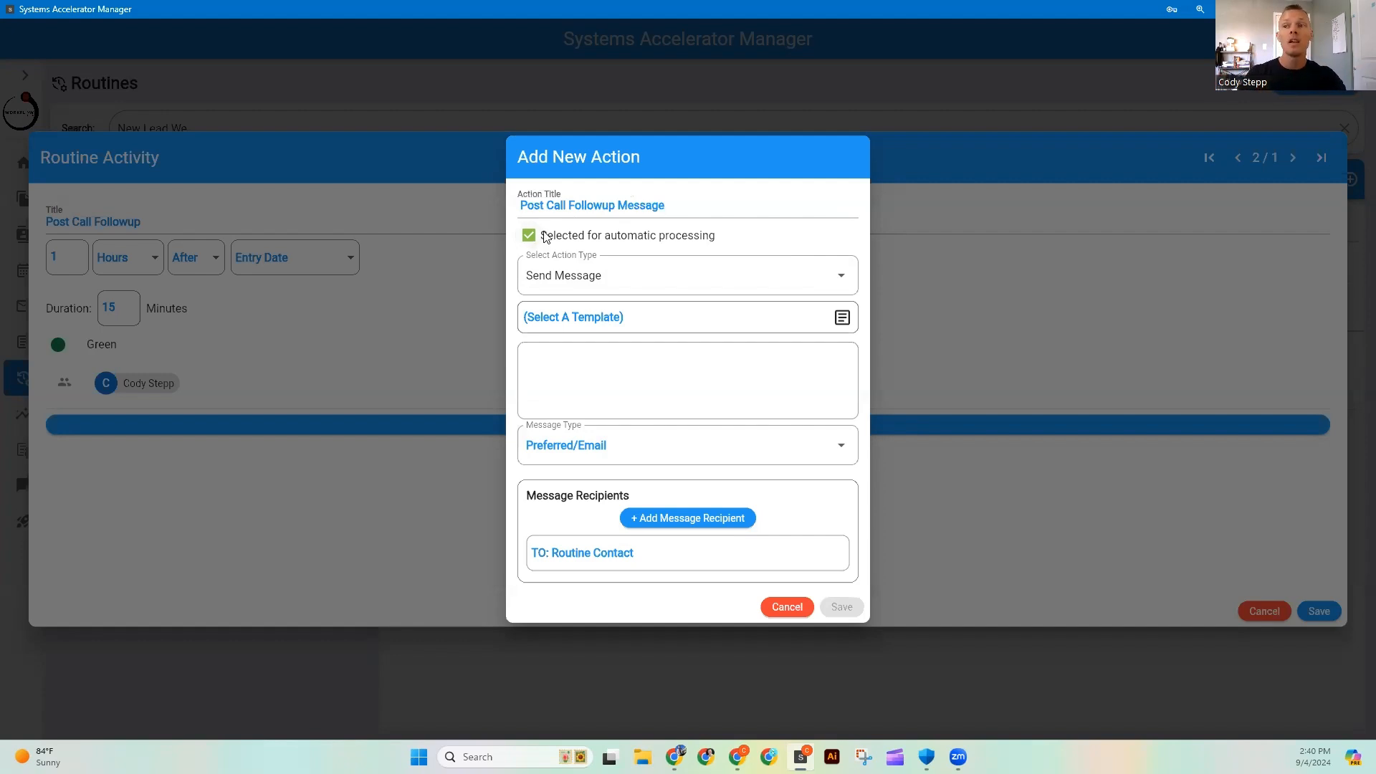
left_click(672, 285)
left_click(673, 285)
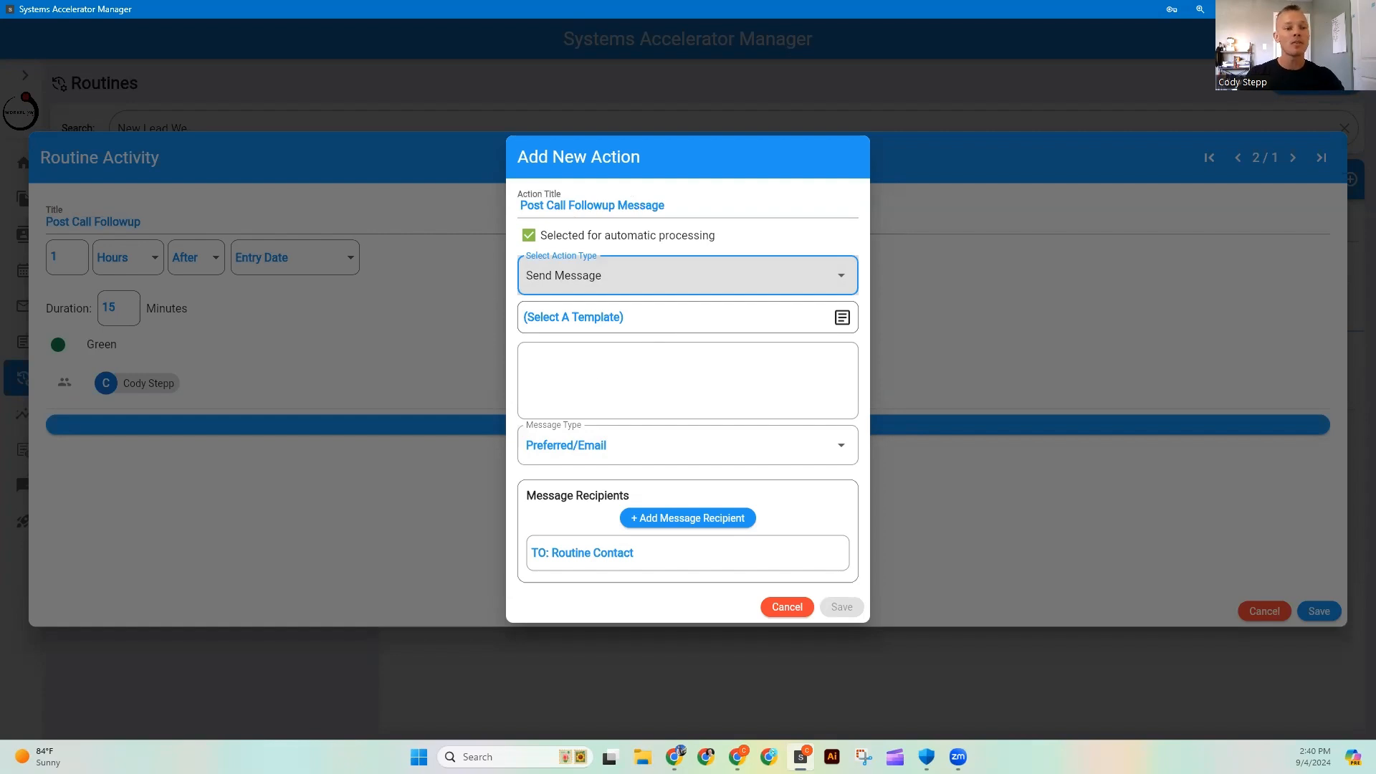
Enter an objective to address the contact's Priorities list or three to five typical first-time buyer priorities, acknowledging each need and how we will address it
key("alt+Tab")
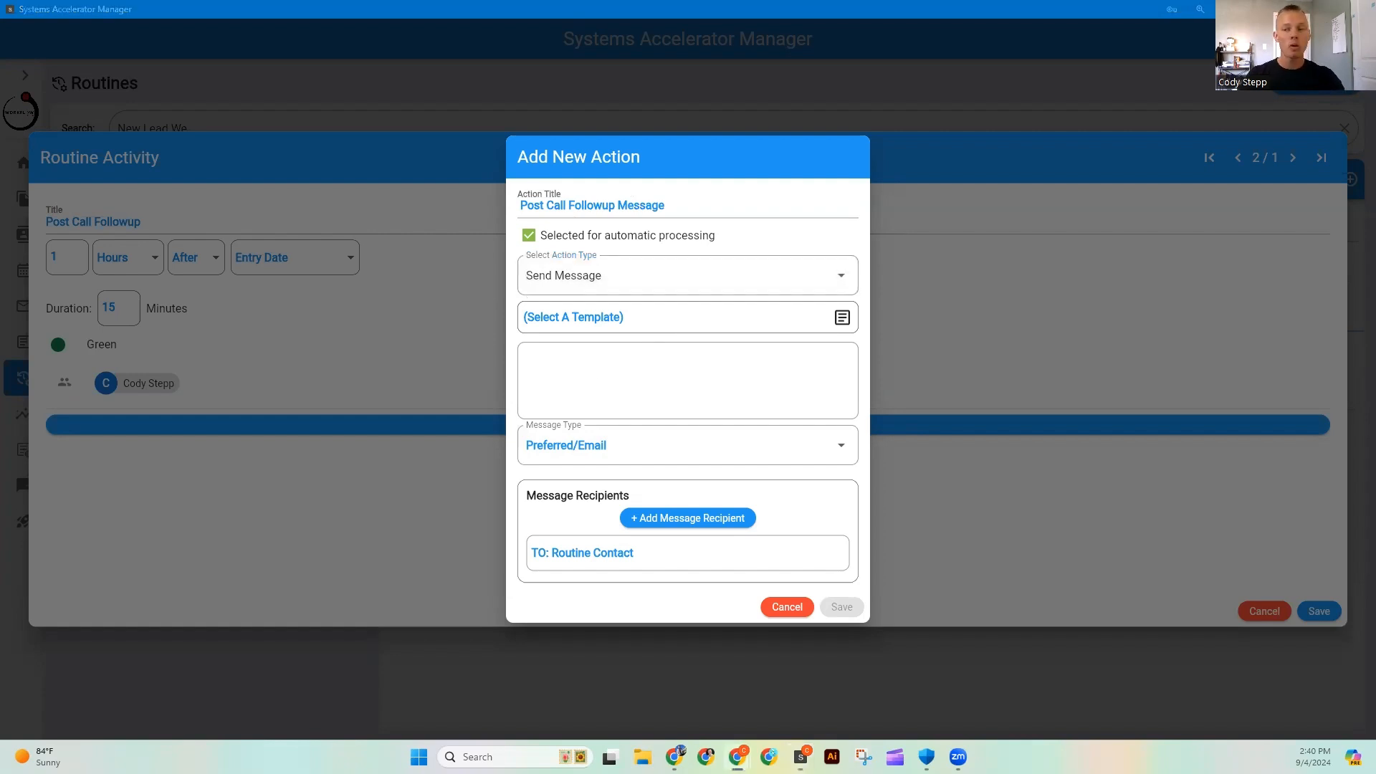
left_click(570, 365)
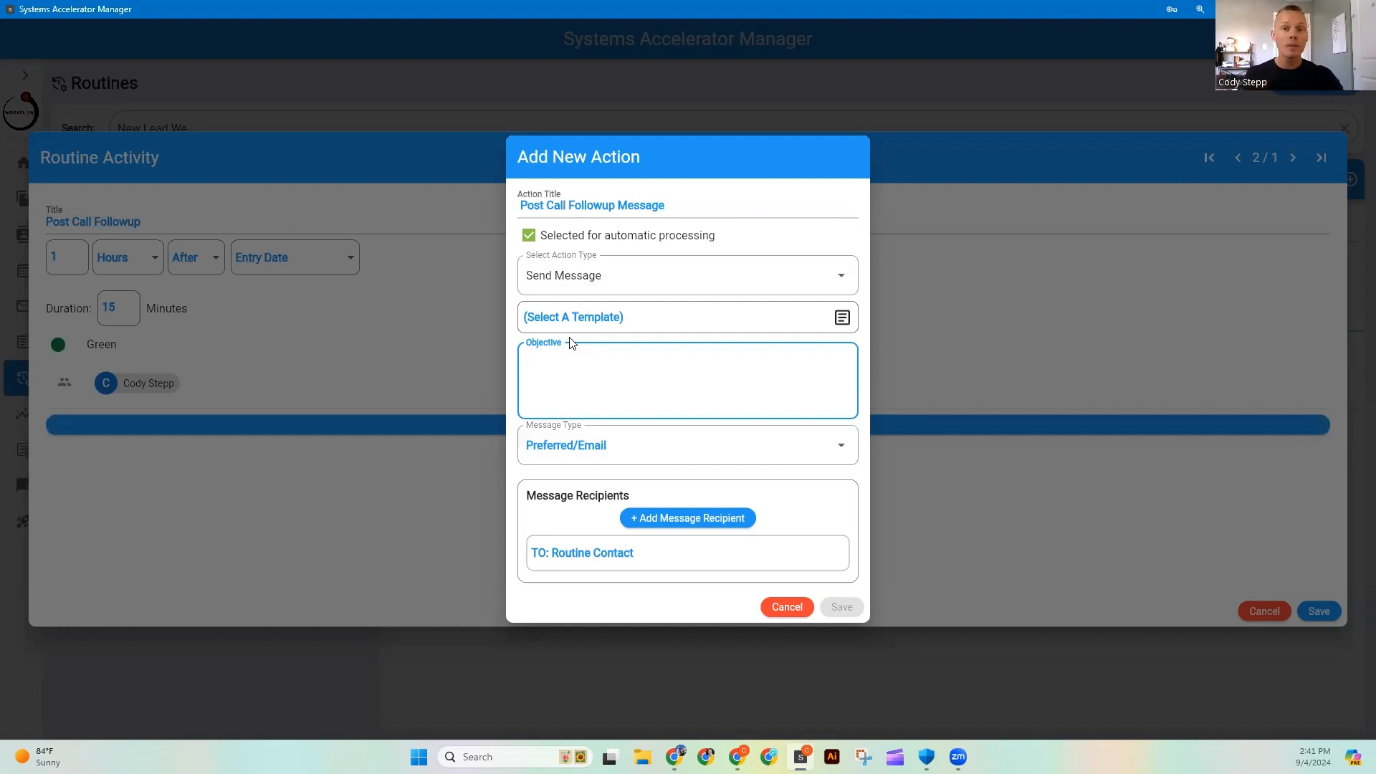
type("for first time home buyers. Acknowledge each of their needs or concerns, and share how we will address them during the first time home buying process when they choose us as their real estate agent.")
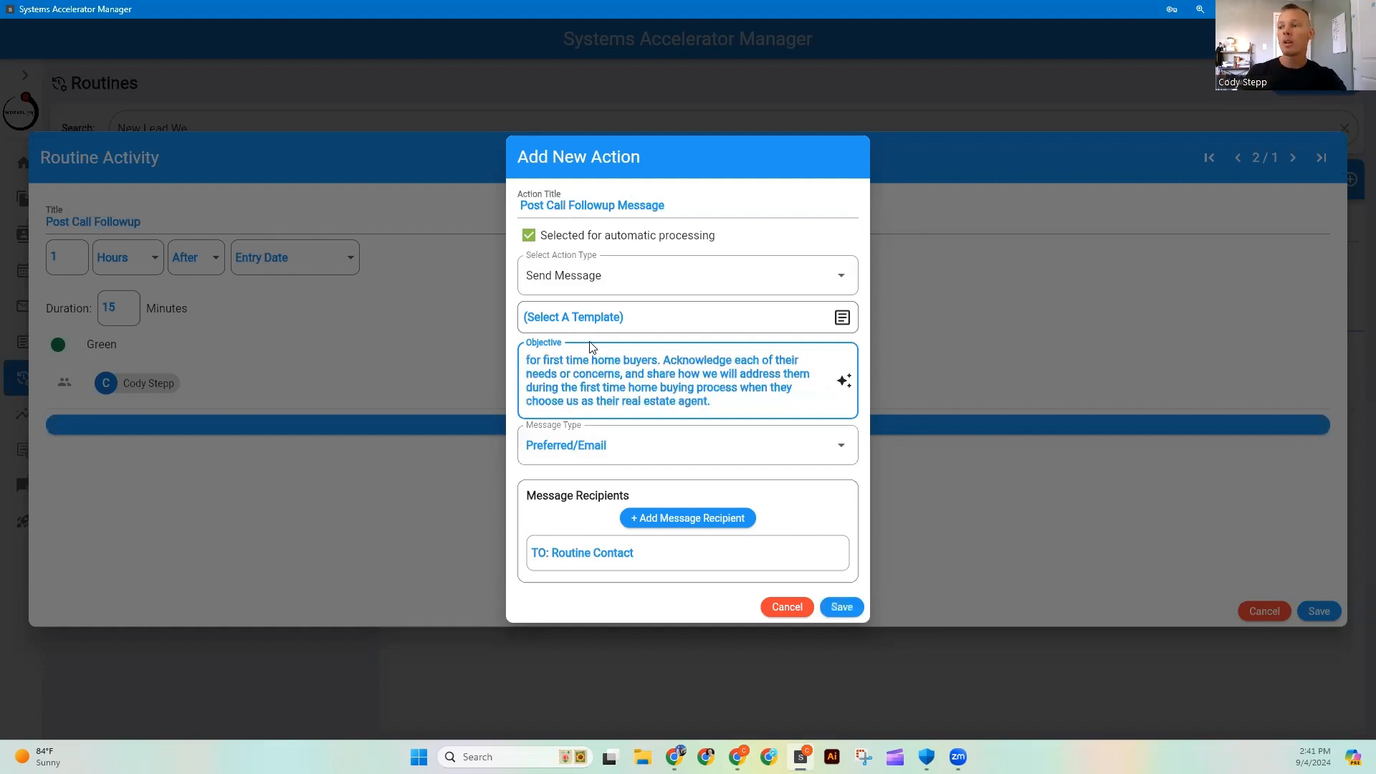
scroll(765, 395, "up", 2)
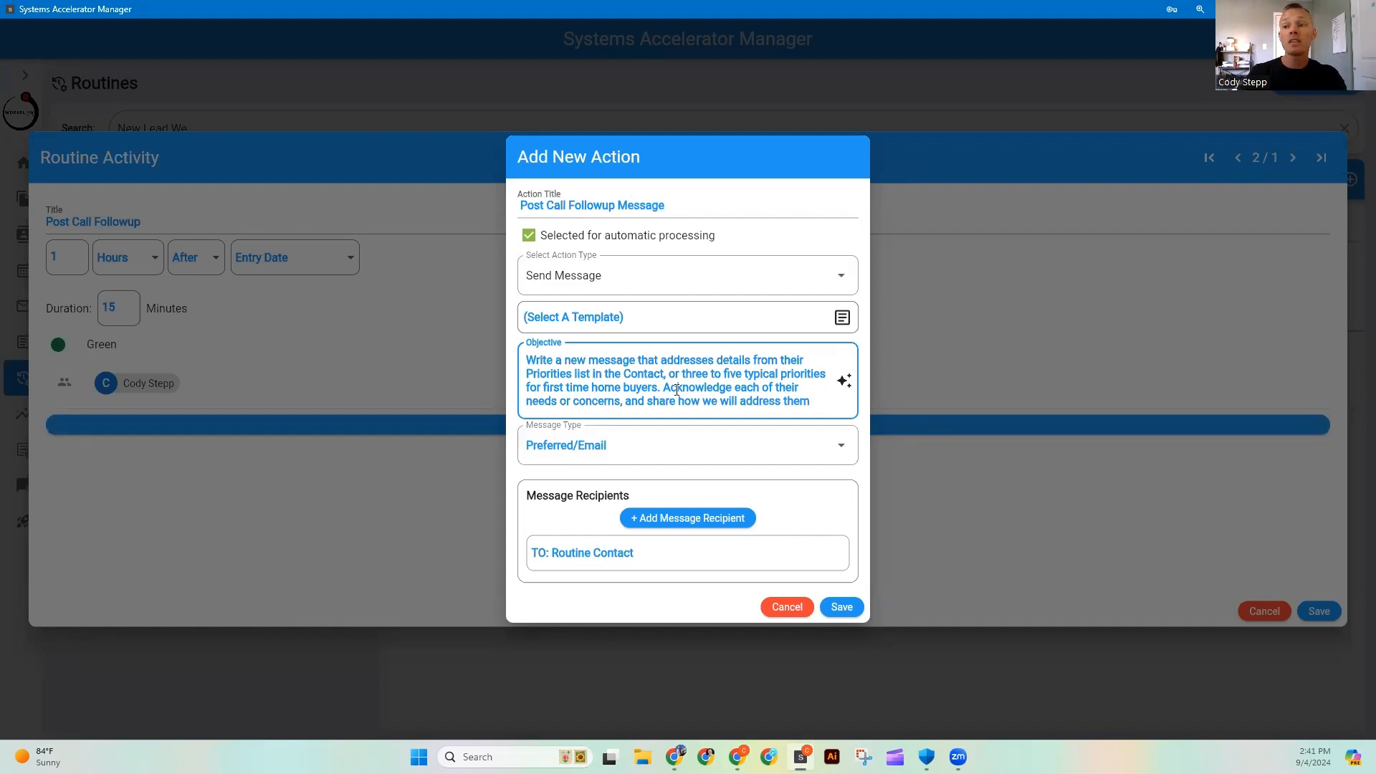
scroll(827, 371, "down", 3)
left_click_drag(827, 379, 827, 382)
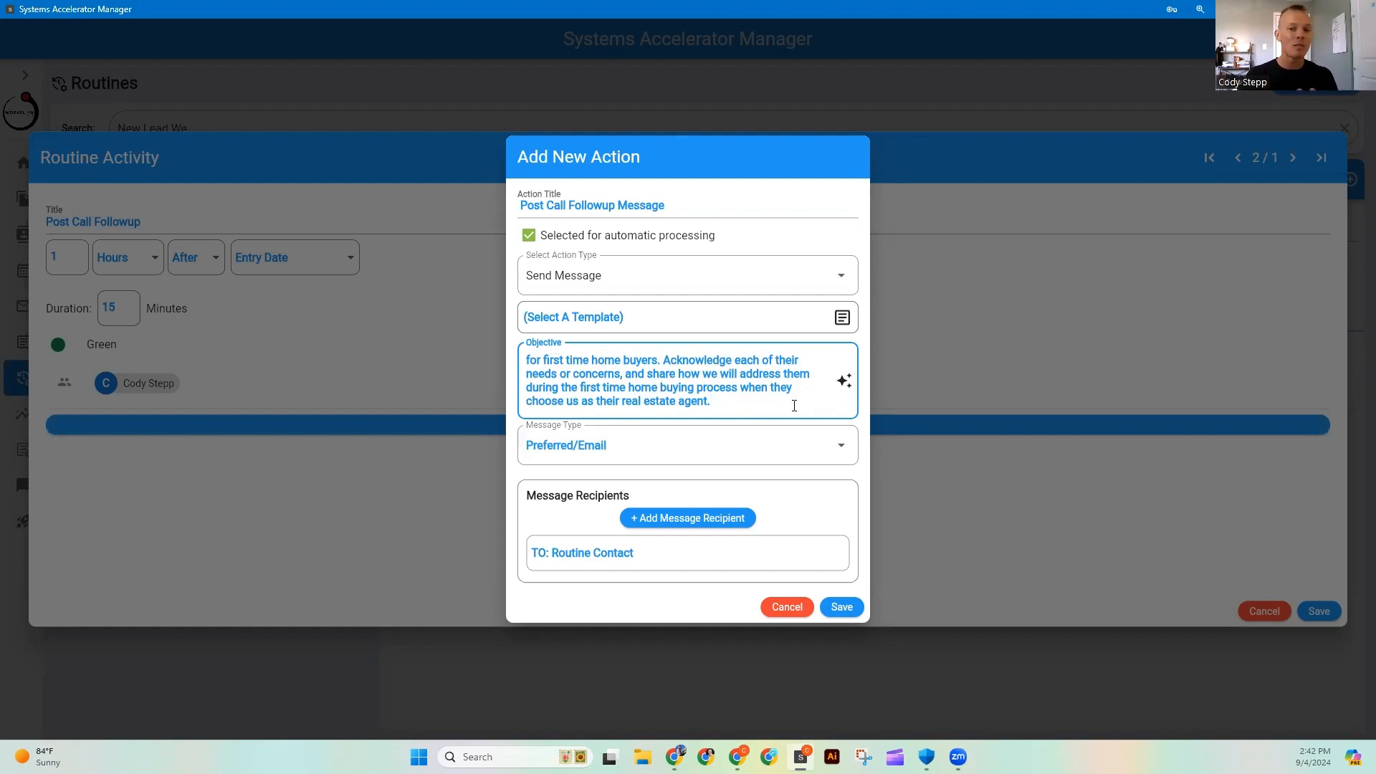
Generate a sample message from the objective, review its preview and close it
left_click(843, 383)
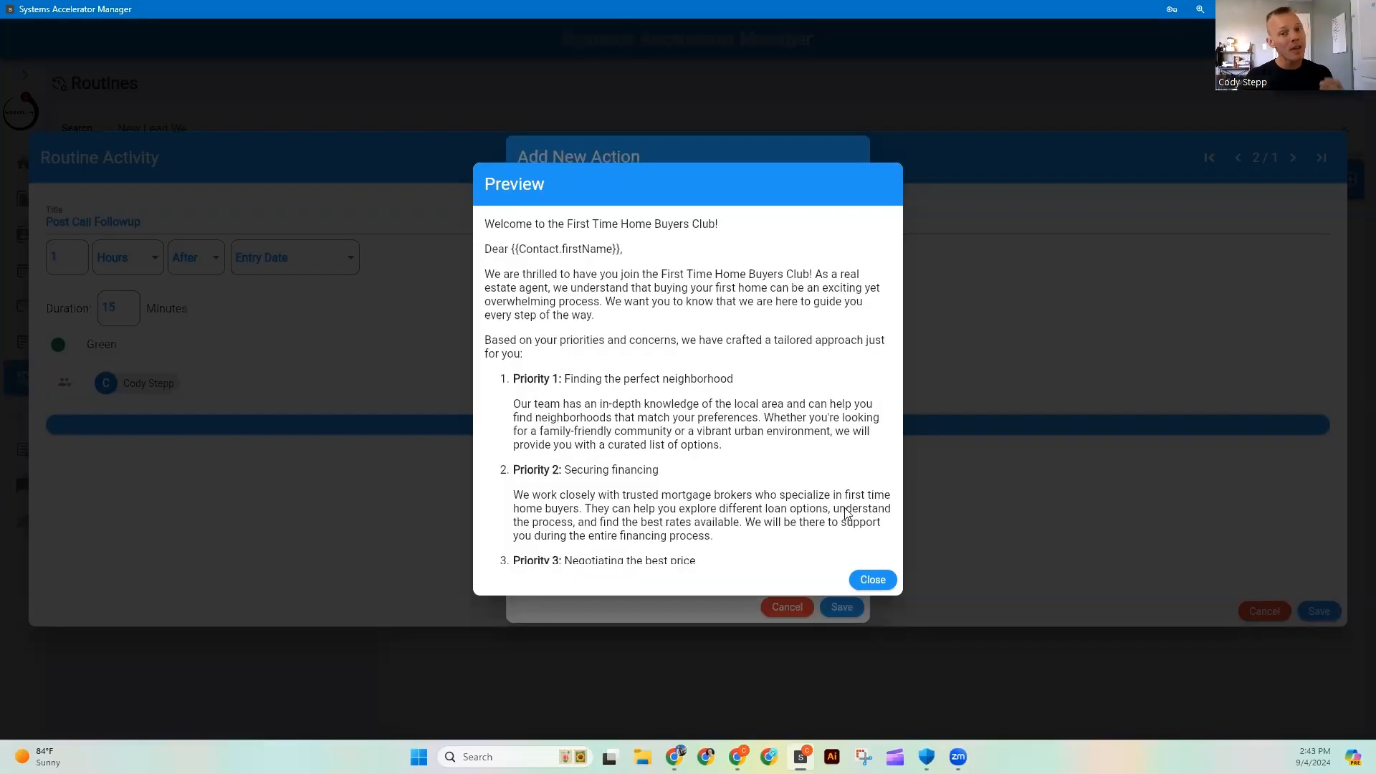
left_click(871, 580)
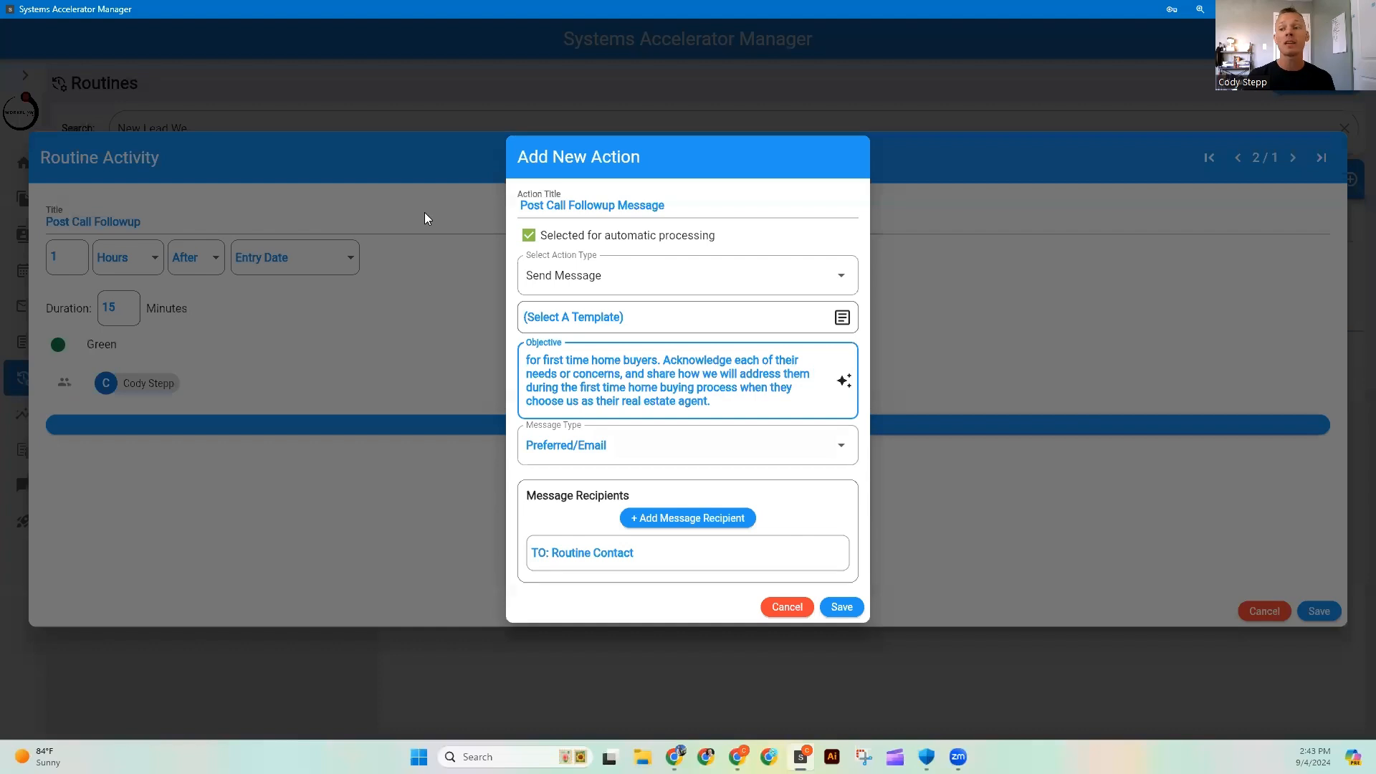
Save the message action and its activity, and set the New Lead Welcome routine to active
left_click(841, 607)
left_click(1322, 613)
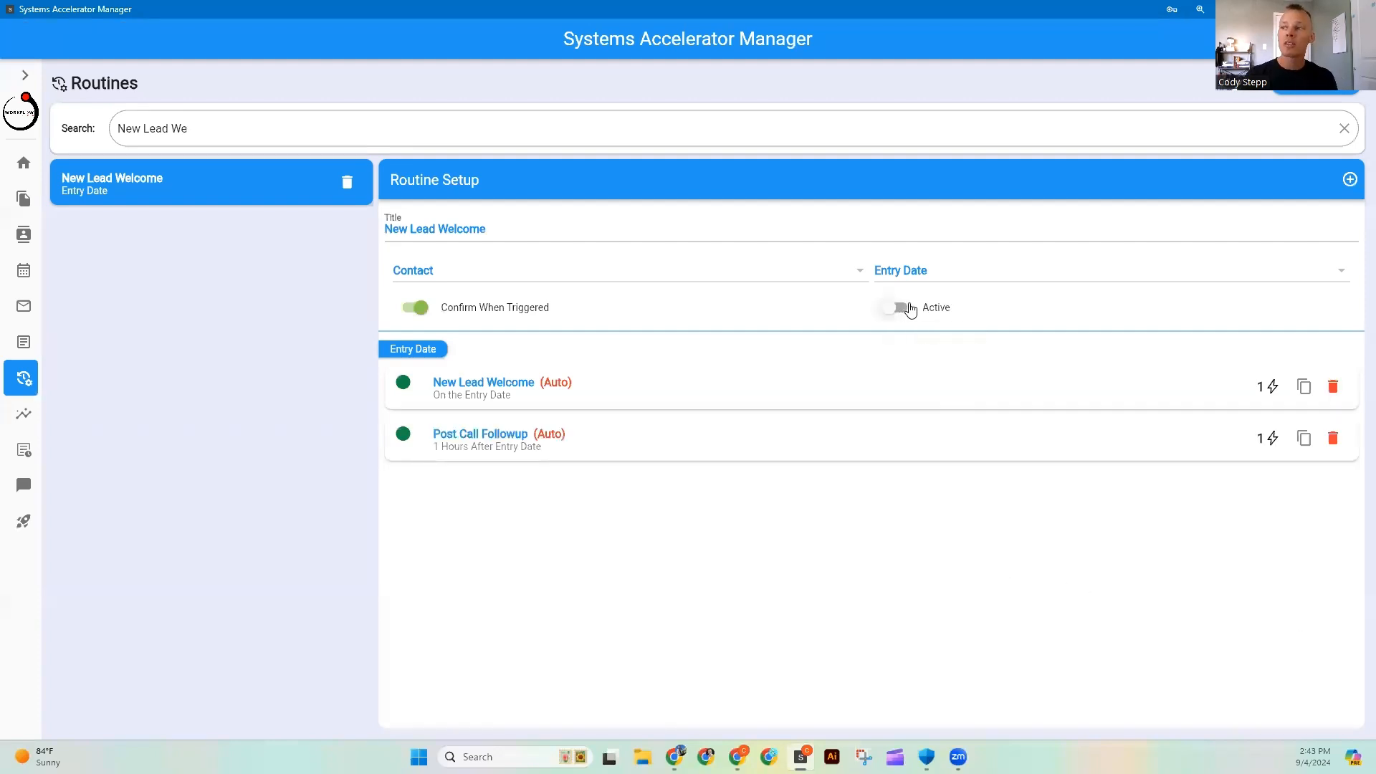
left_click(899, 308)
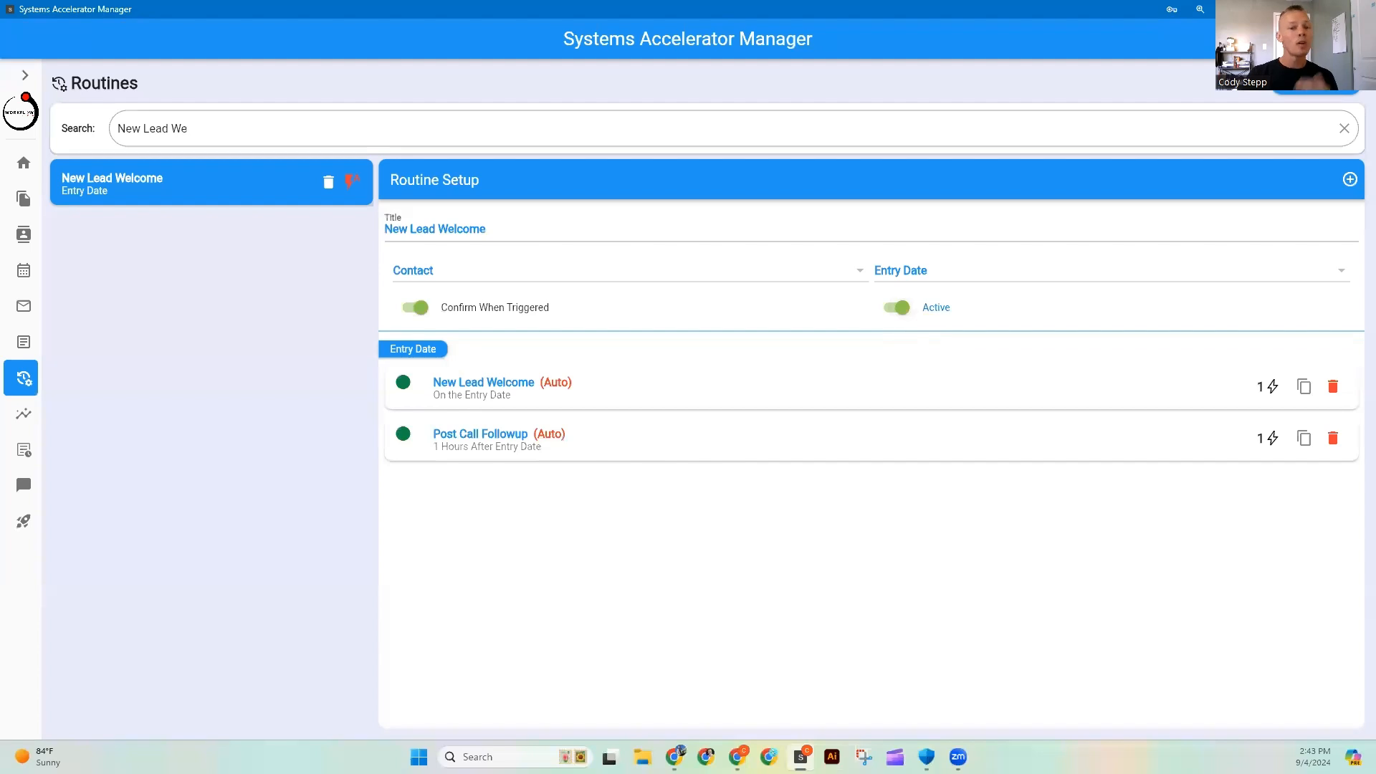